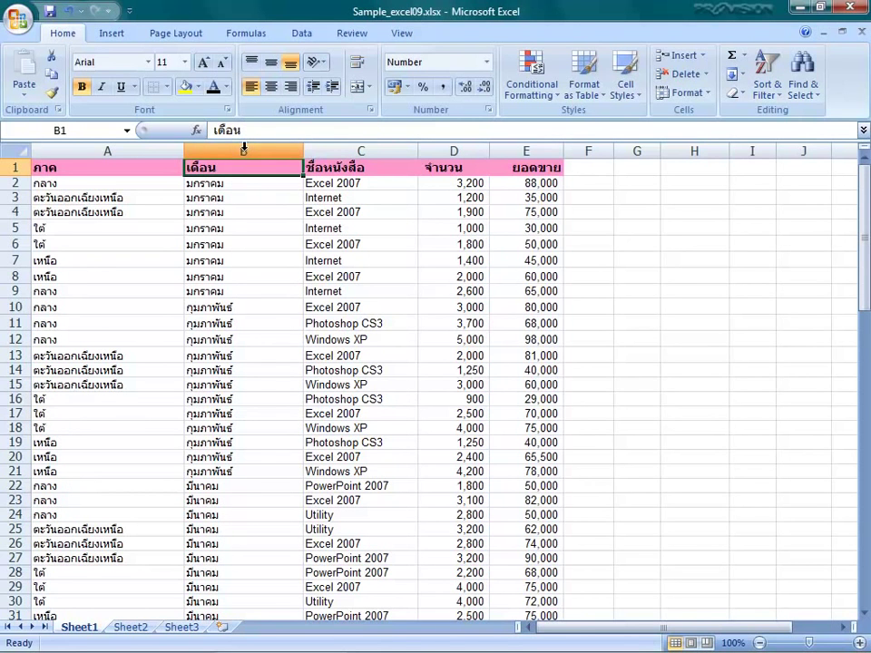
Select the month column, then put the active cell inside the data table
click(243, 147)
mouse_move(867, 252)
mouse_down()
mouse_move(868, 412)
mouse_move(867, 250)
mouse_up()
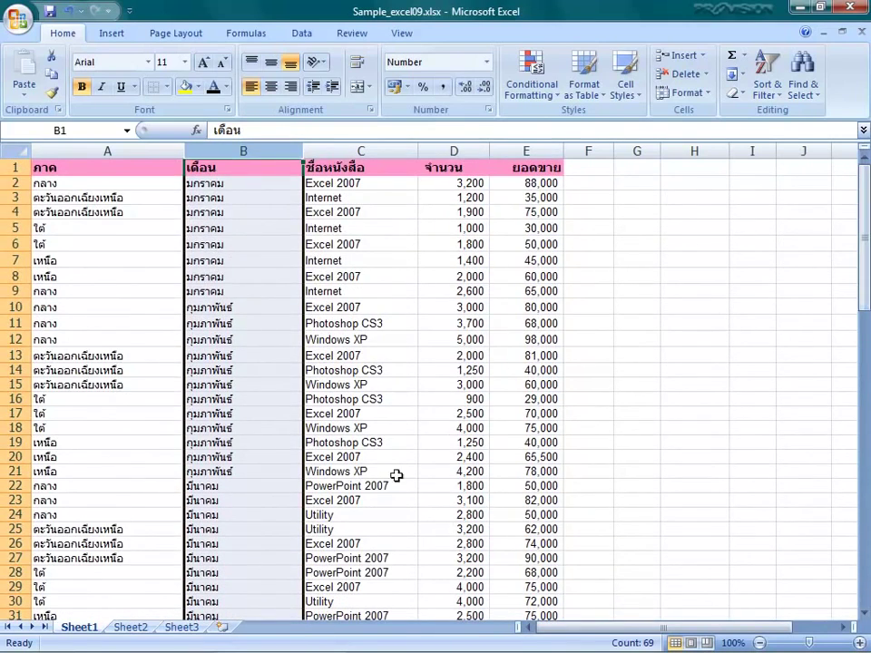
click(452, 385)
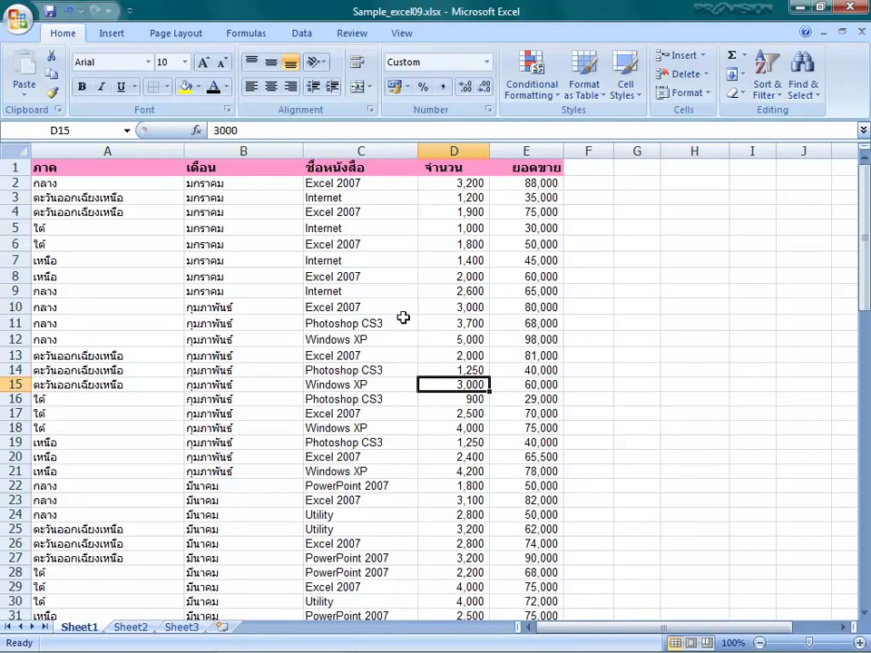
Start a PivotTable with source range Sheet1!$A$1:$E$69
click(98, 37)
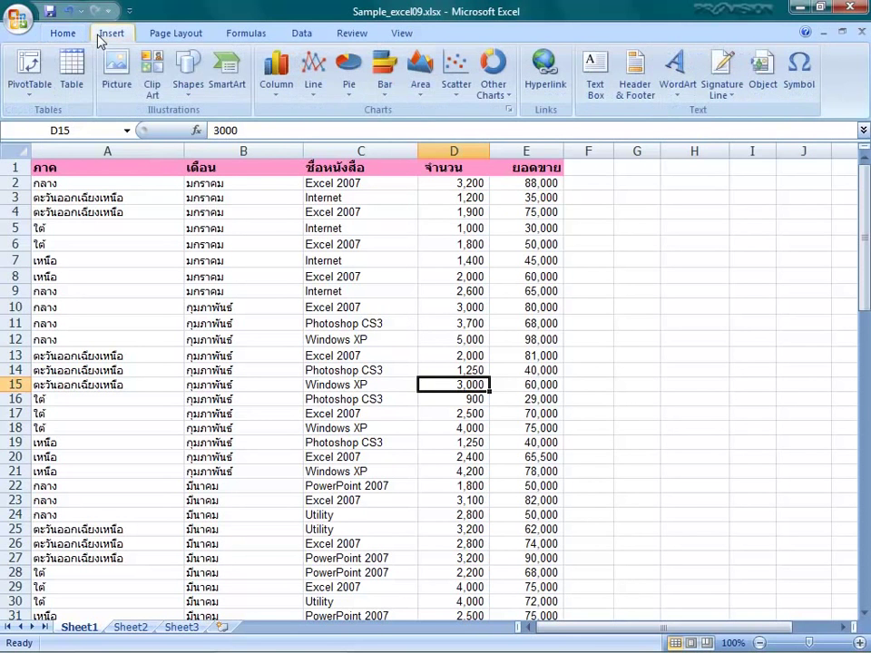
click(36, 71)
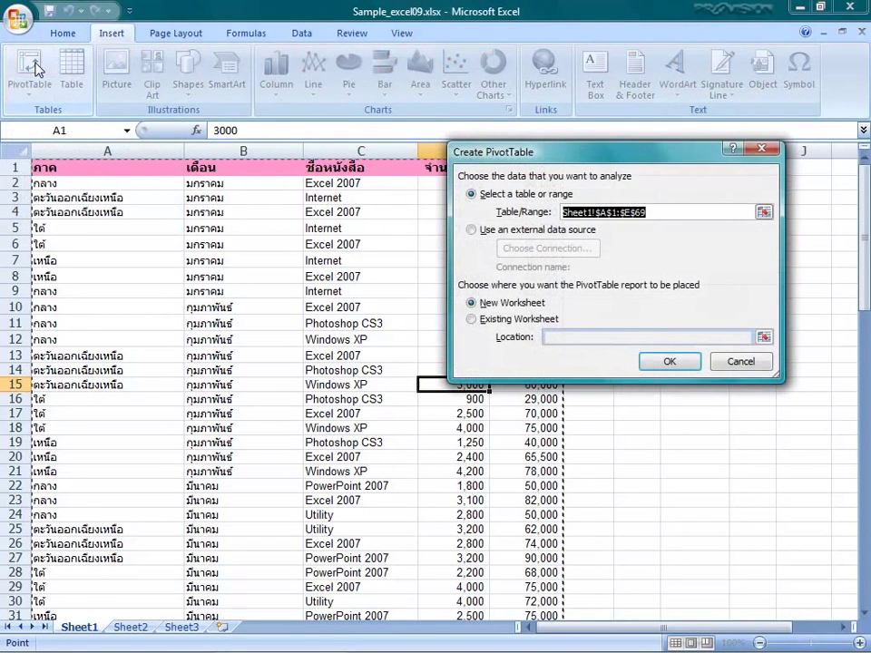
drag(515, 158, 543, 162)
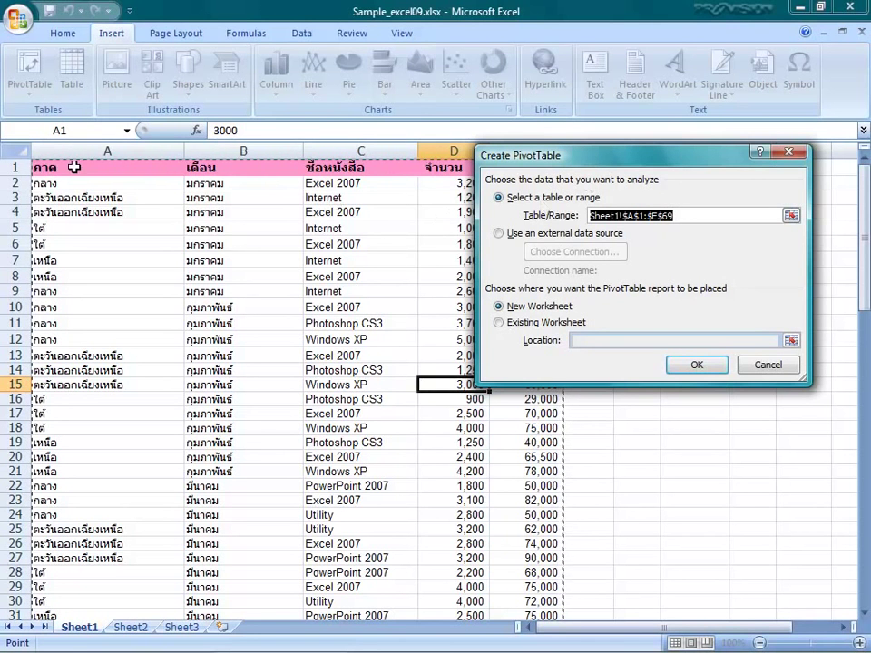
drag(73, 167, 504, 277)
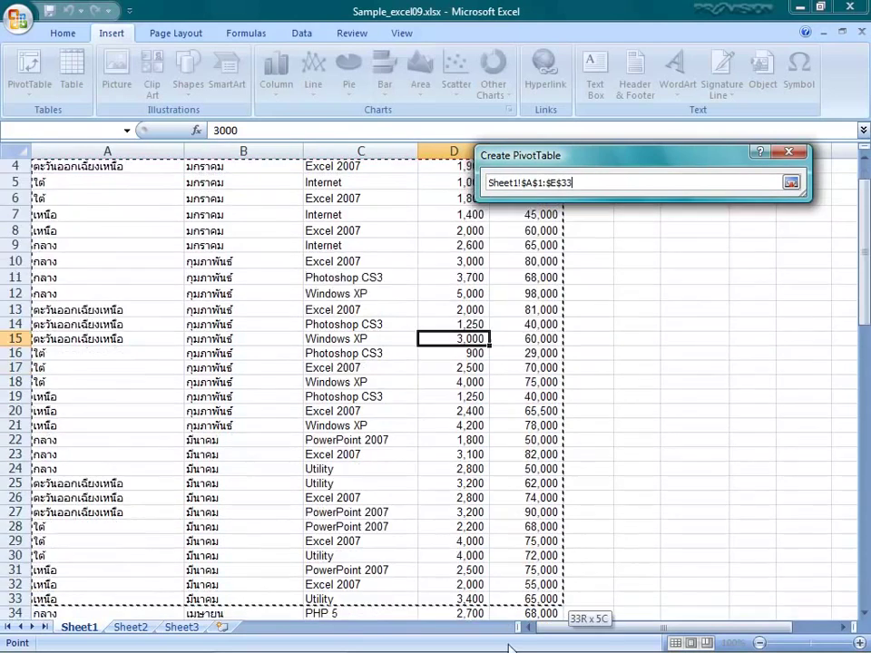
drag(505, 277, 509, 642)
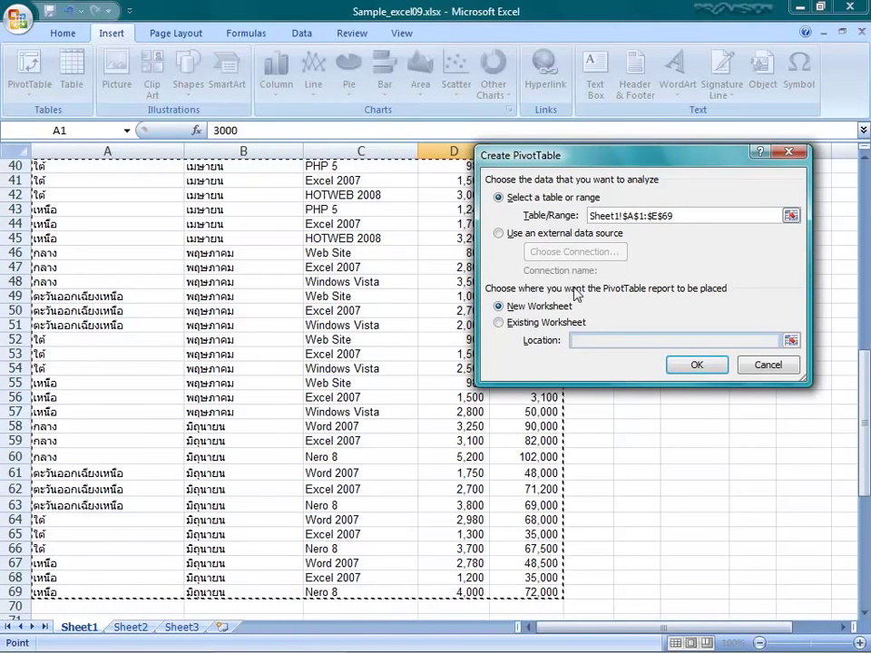
Choose New Worksheet as the PivotTable destination
click(527, 327)
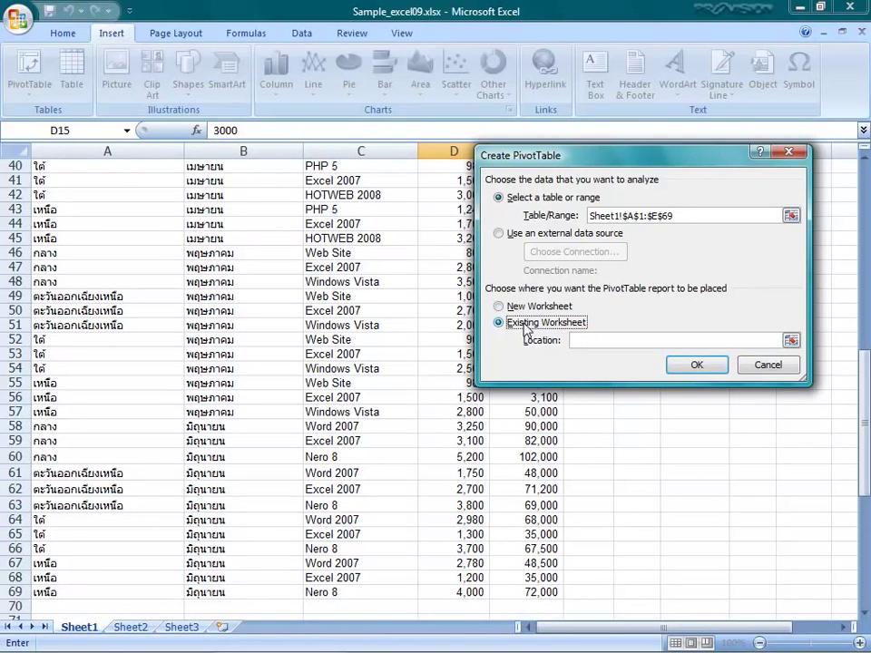
click(790, 341)
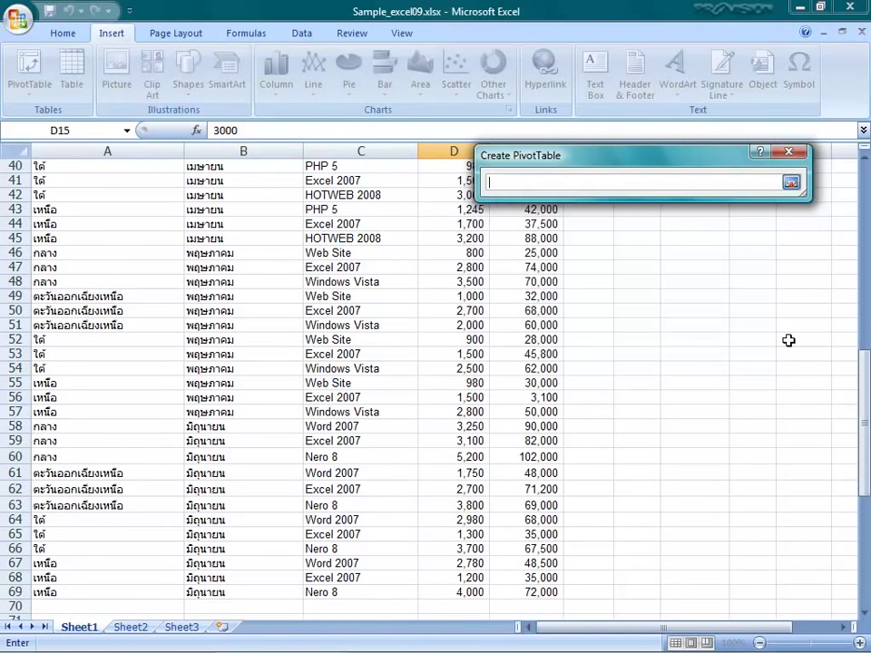
click(791, 181)
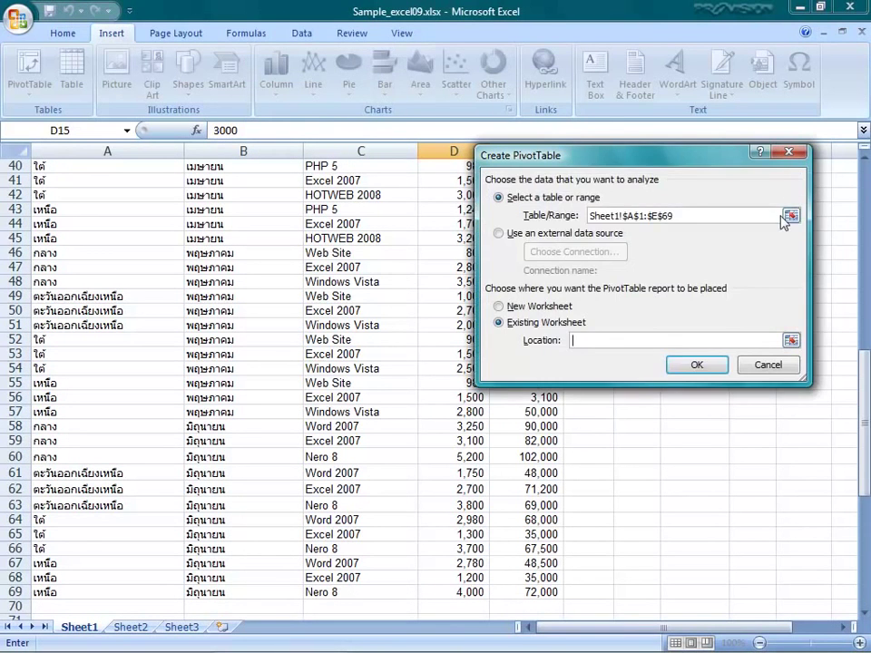
click(529, 308)
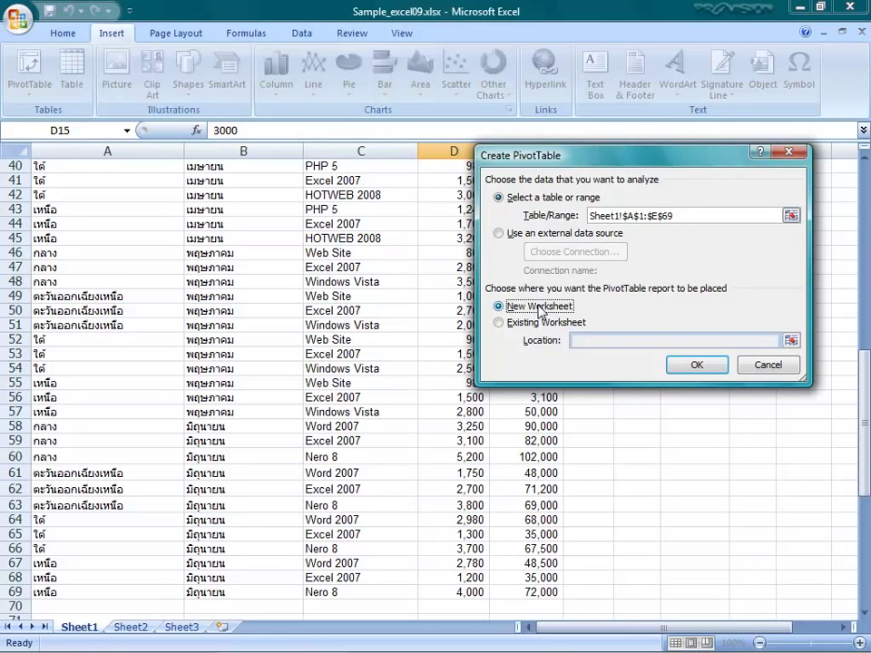
Confirm the dialog to create empty PivotTable4 on new sheet Sheet7
click(694, 366)
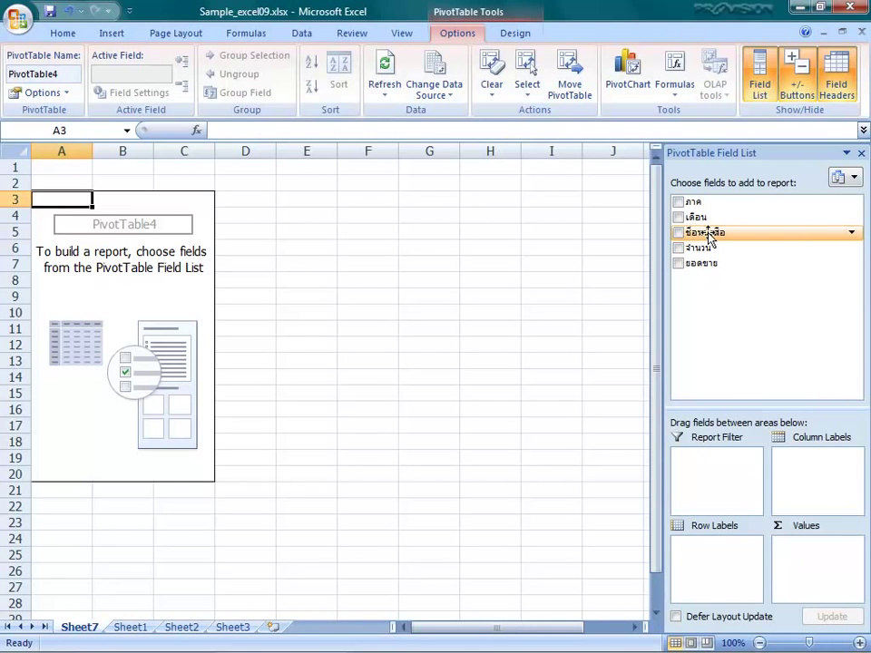
Put ชื่อหนังสือ in Report Filter, ภาค in Column Labels, เดือน in Row Labels, and sum ยอดขาย in Values
mouse_move(710, 235)
mouse_down()
mouse_move(713, 479)
mouse_move(722, 481)
mouse_up()
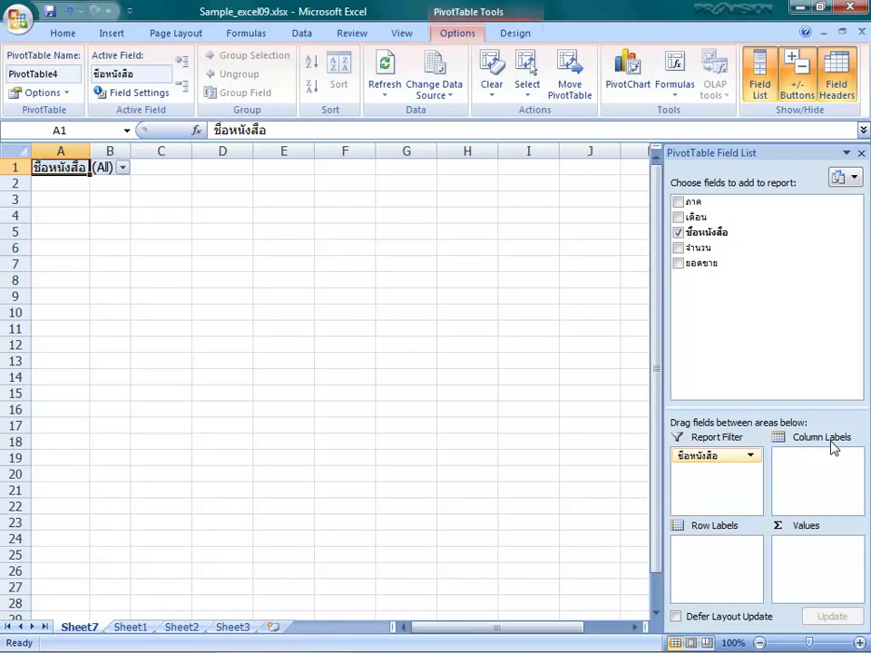
mouse_move(706, 202)
mouse_down()
mouse_move(761, 260)
mouse_move(821, 472)
mouse_up()
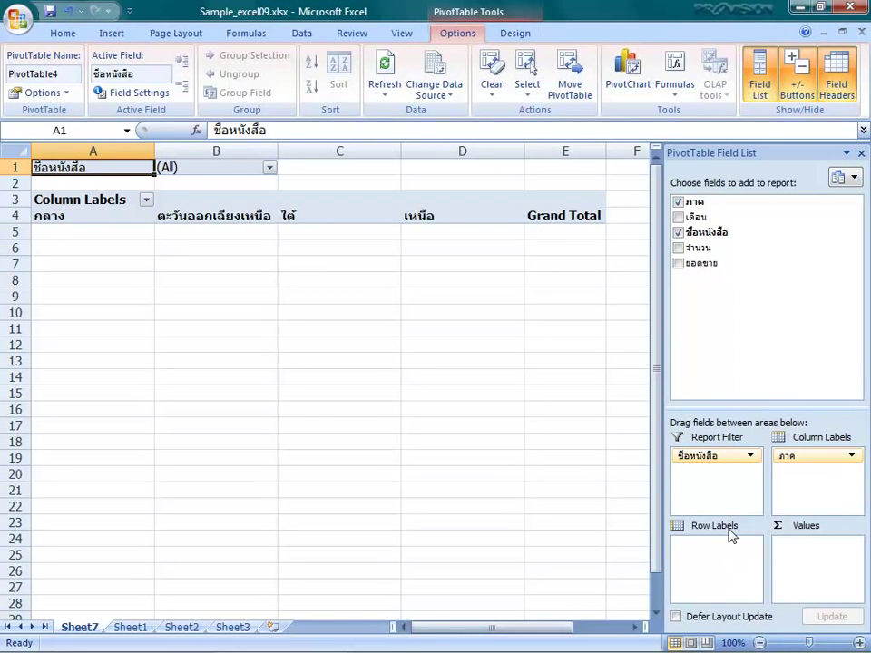
drag(695, 217, 741, 561)
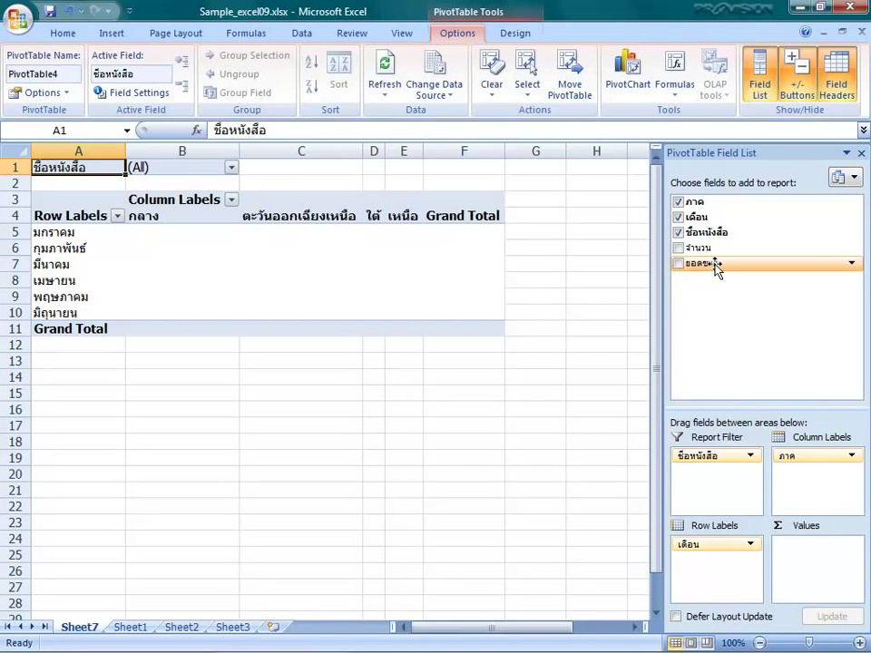
drag(717, 268, 821, 561)
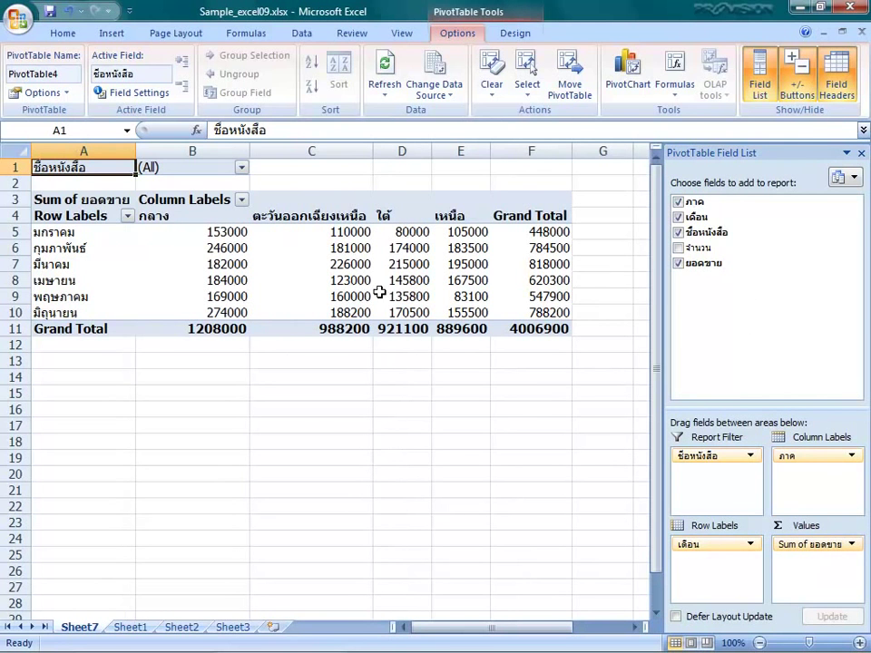
mouse_move(360, 278)
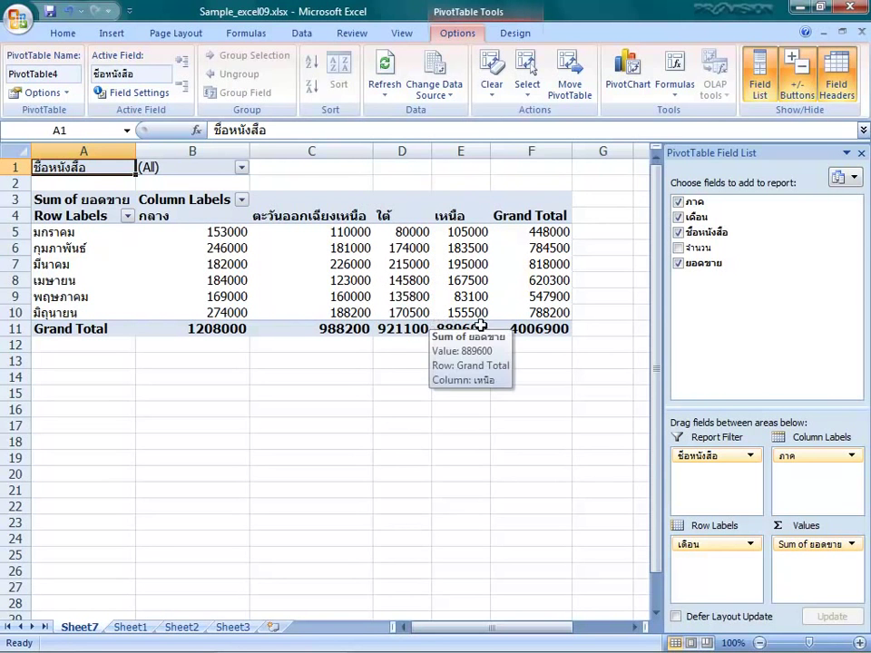
mouse_move(529, 332)
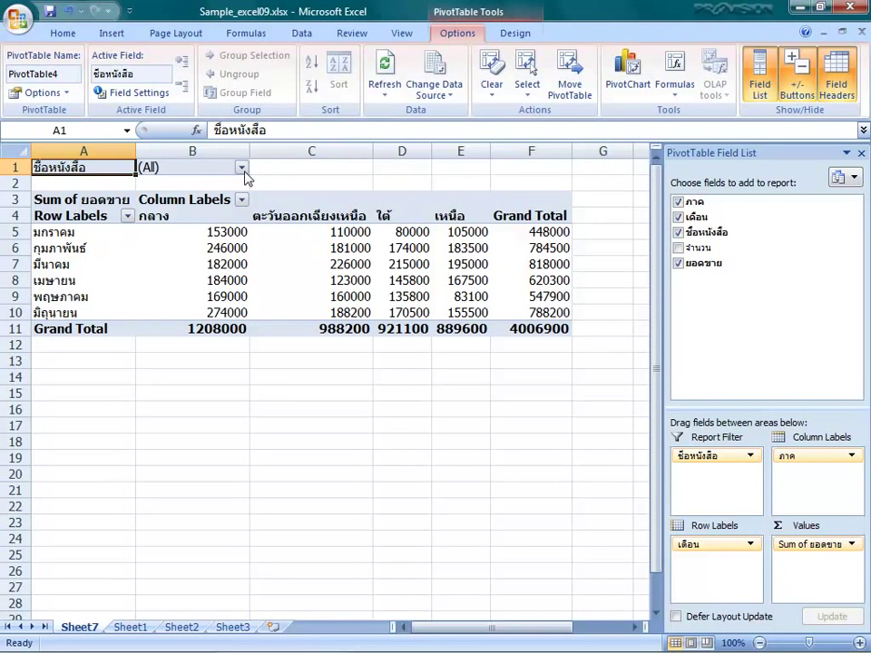
Filter the report to Excel 2007 and limit the rows to มกราคม and กุมภาพันธ์
click(241, 168)
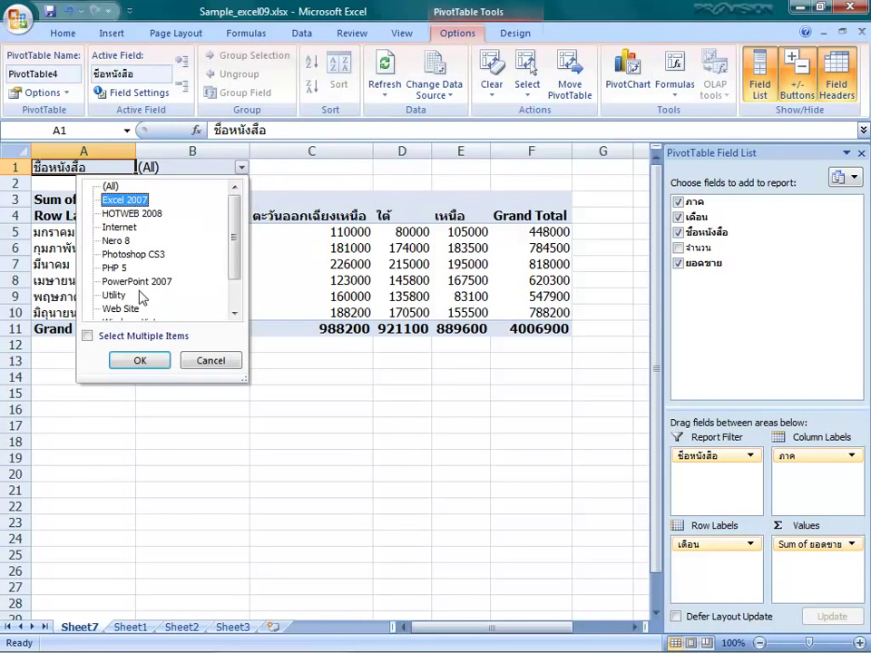
click(141, 362)
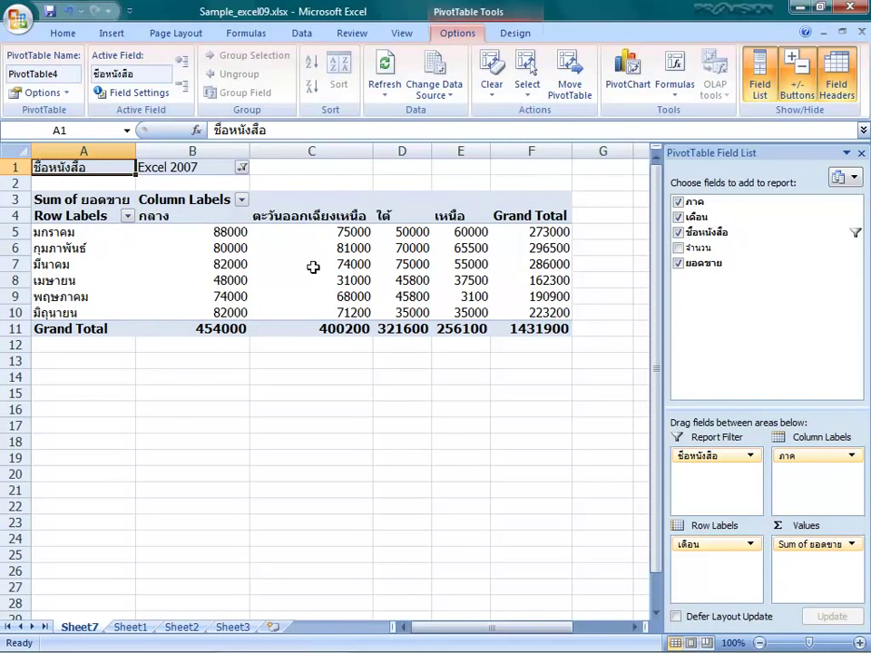
mouse_move(325, 272)
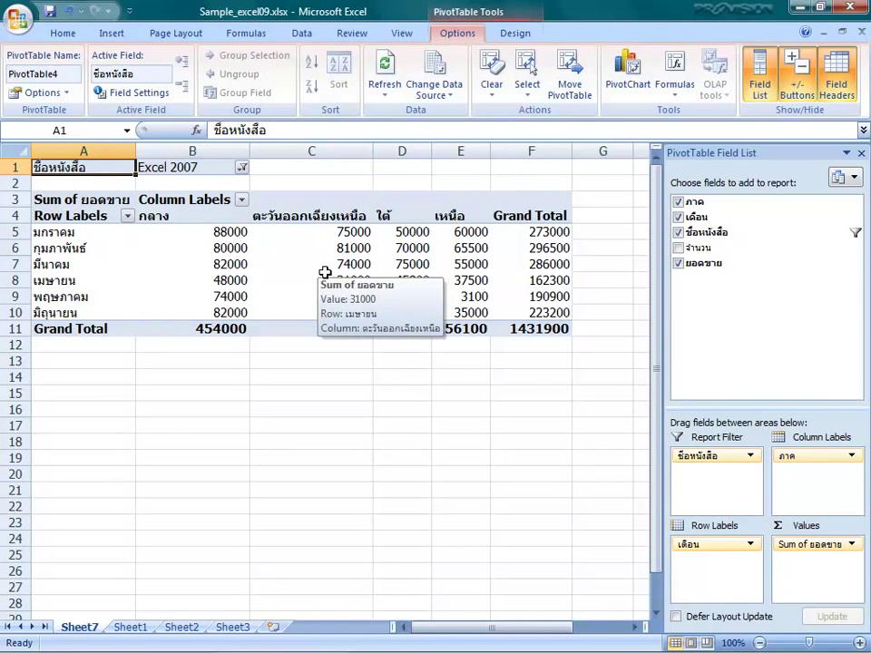
mouse_move(276, 263)
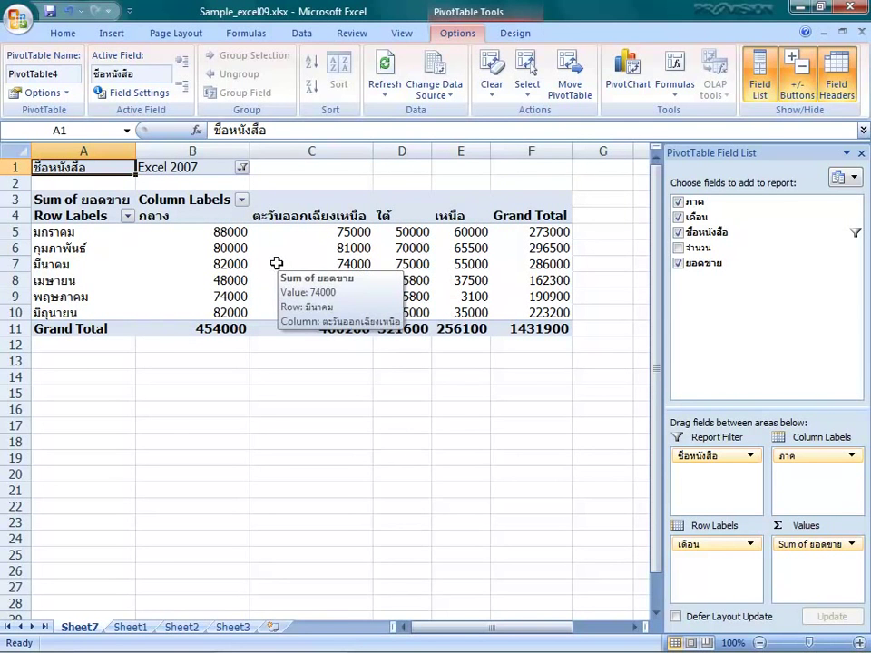
click(128, 216)
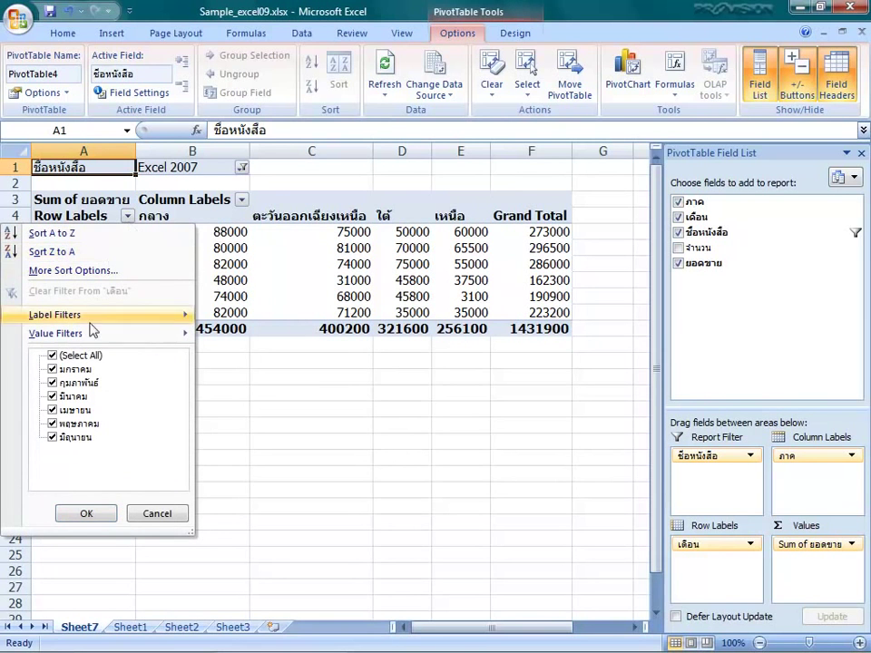
click(52, 355)
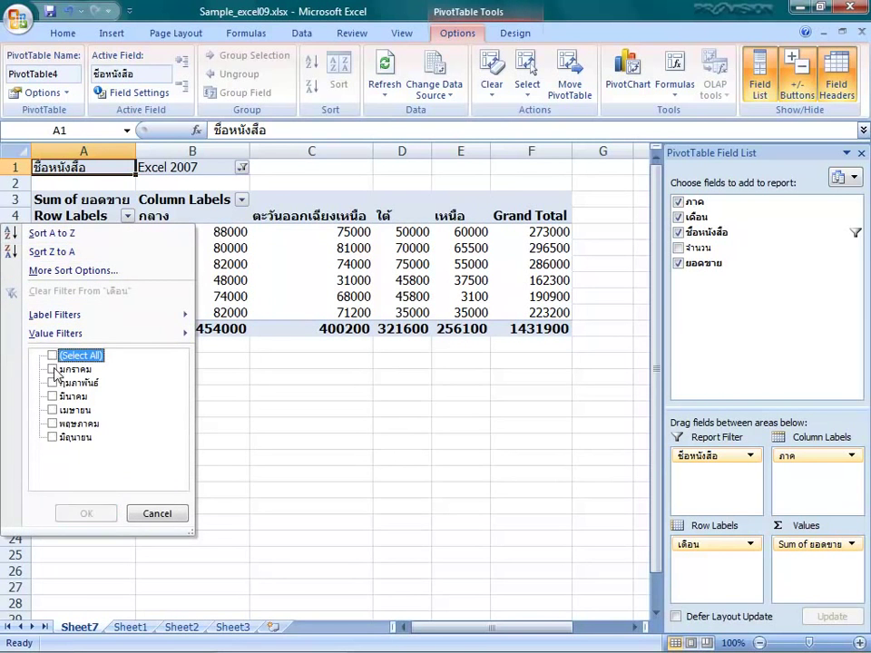
click(53, 368)
click(53, 382)
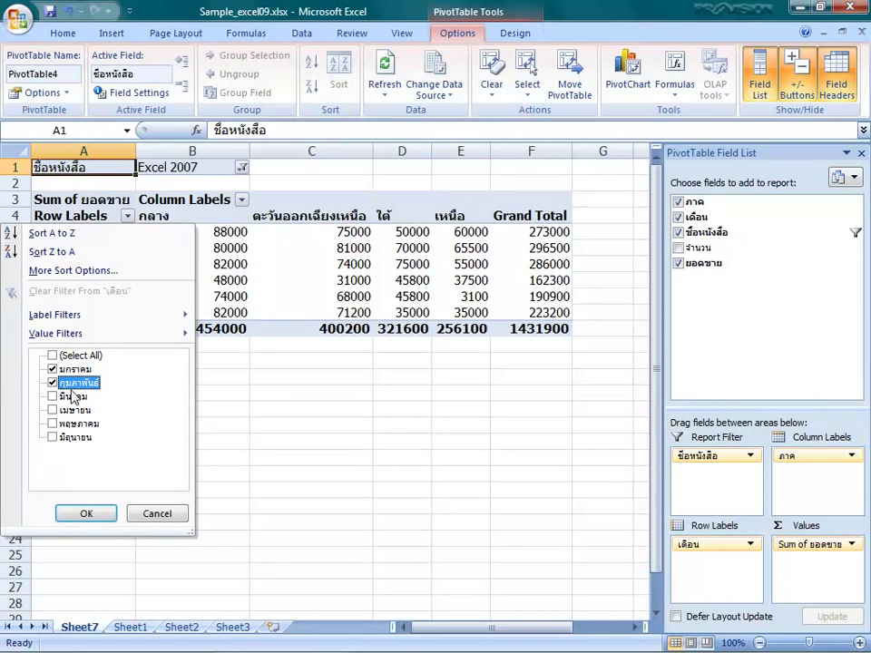
click(90, 515)
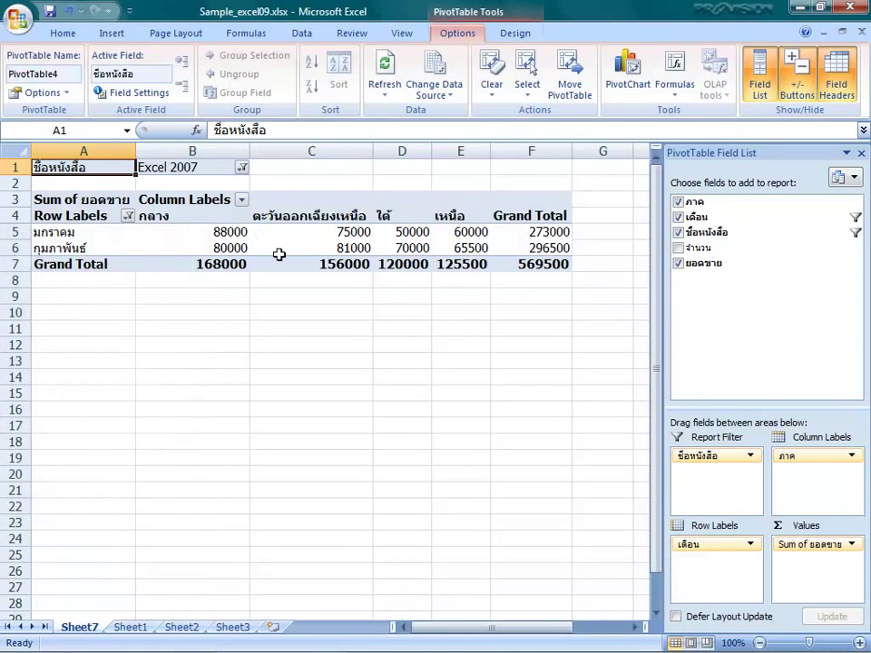
Restore all six months in the Row Labels filter
click(128, 216)
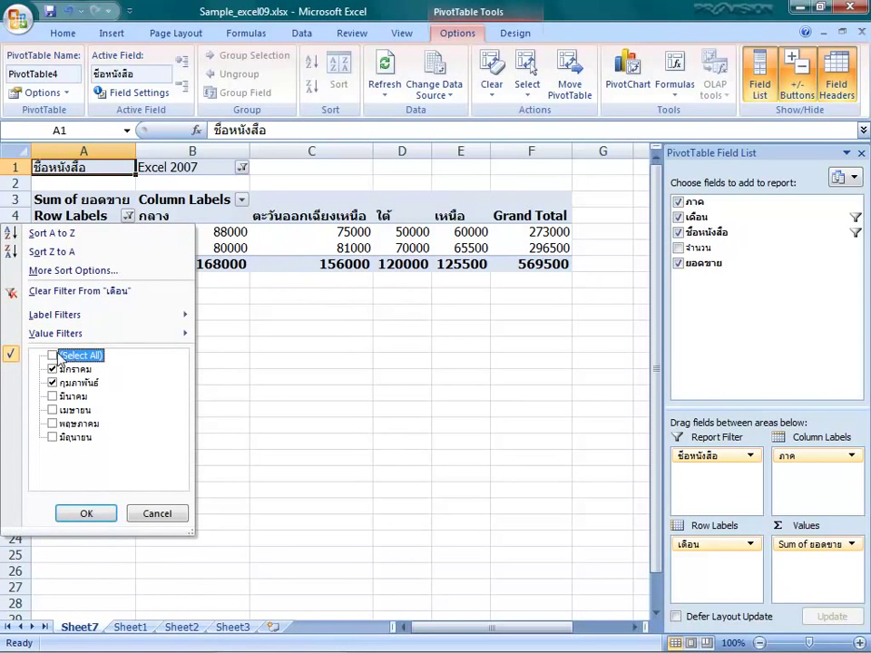
click(58, 356)
click(91, 515)
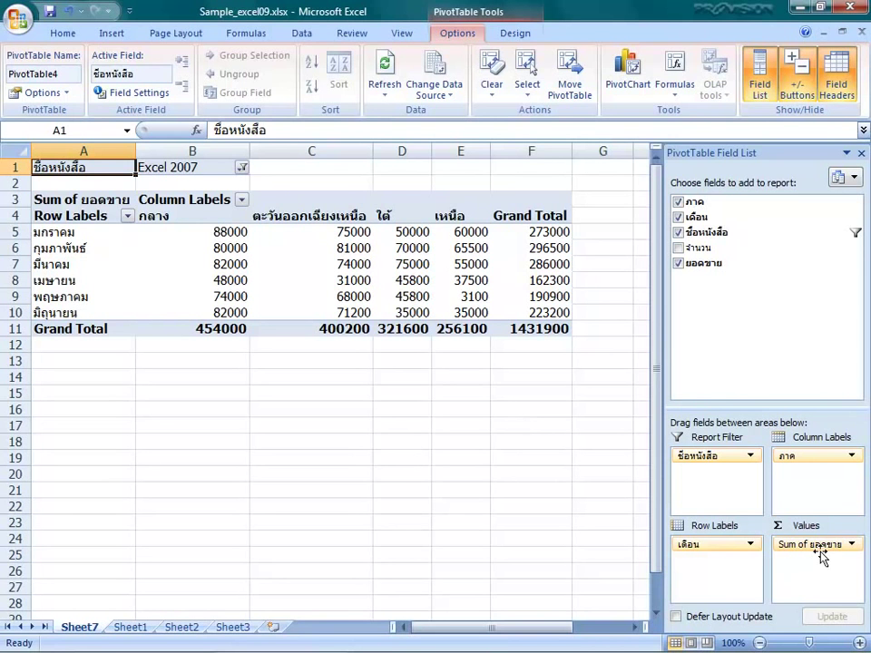
Replace Sum of ยอดขาย with Sum of จำนวน in the Values area
drag(812, 547, 782, 326)
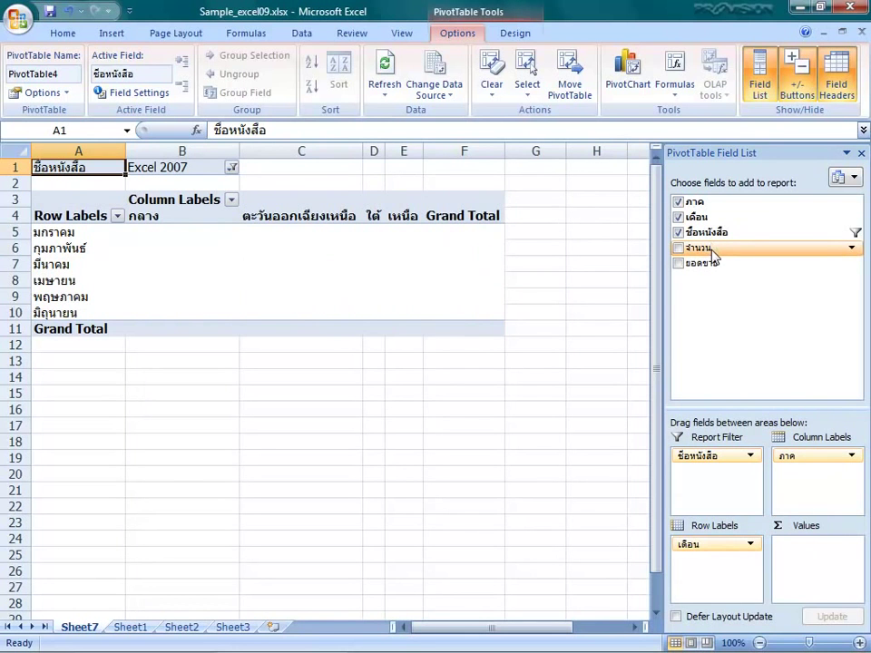
drag(713, 255, 807, 555)
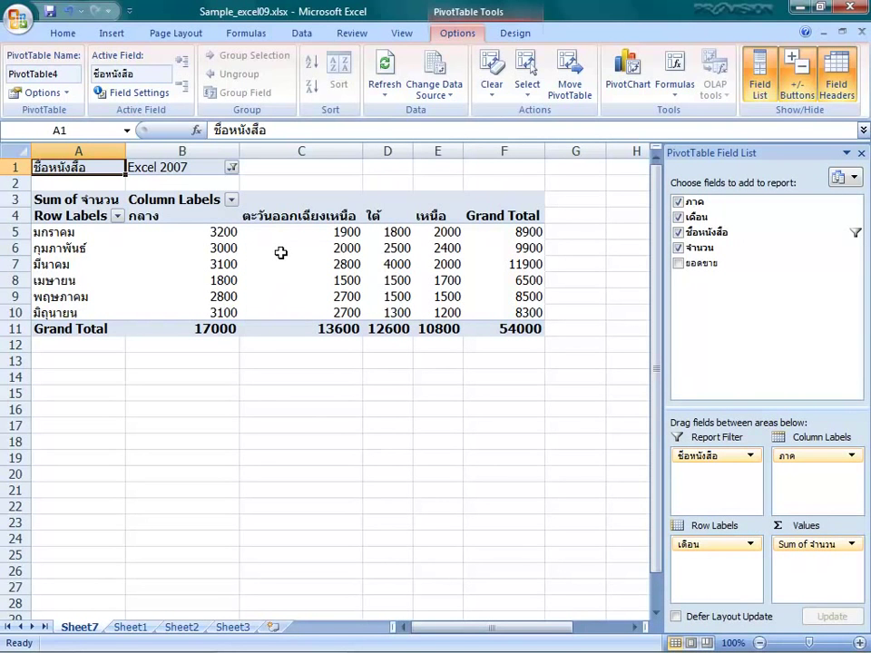
mouse_move(282, 257)
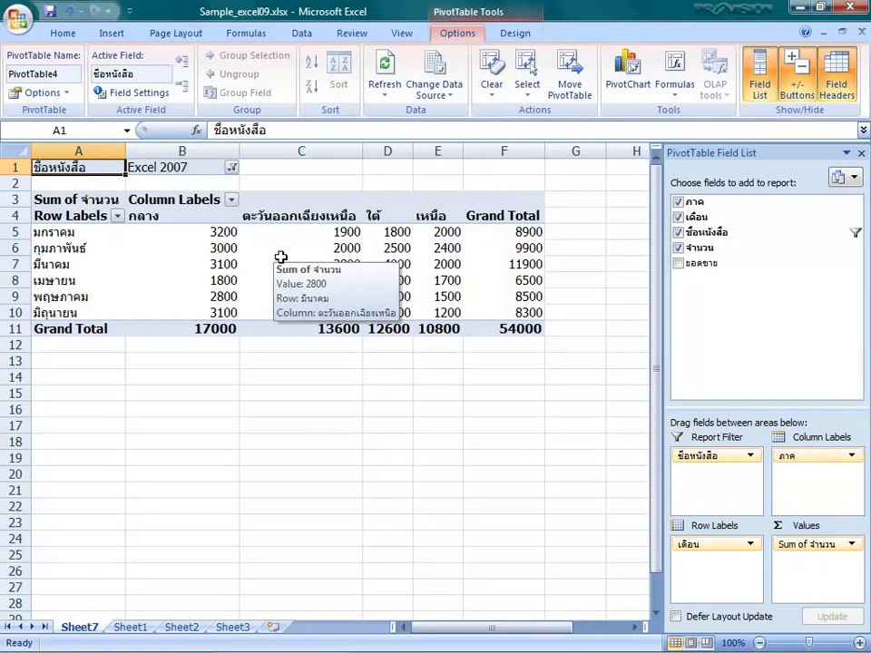
mouse_move(227, 232)
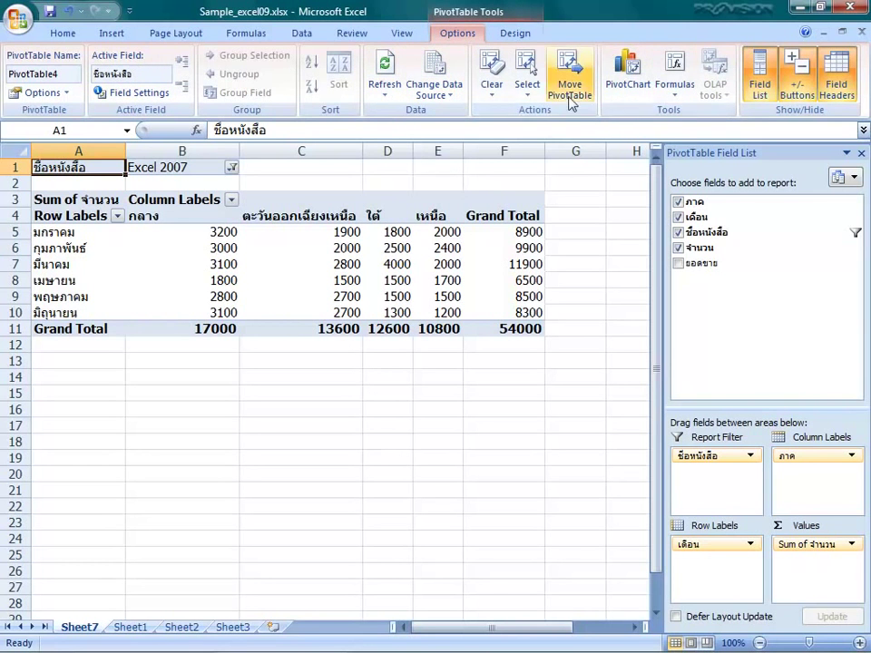
Show the PivotTable Tools Design options with the style gallery
click(521, 38)
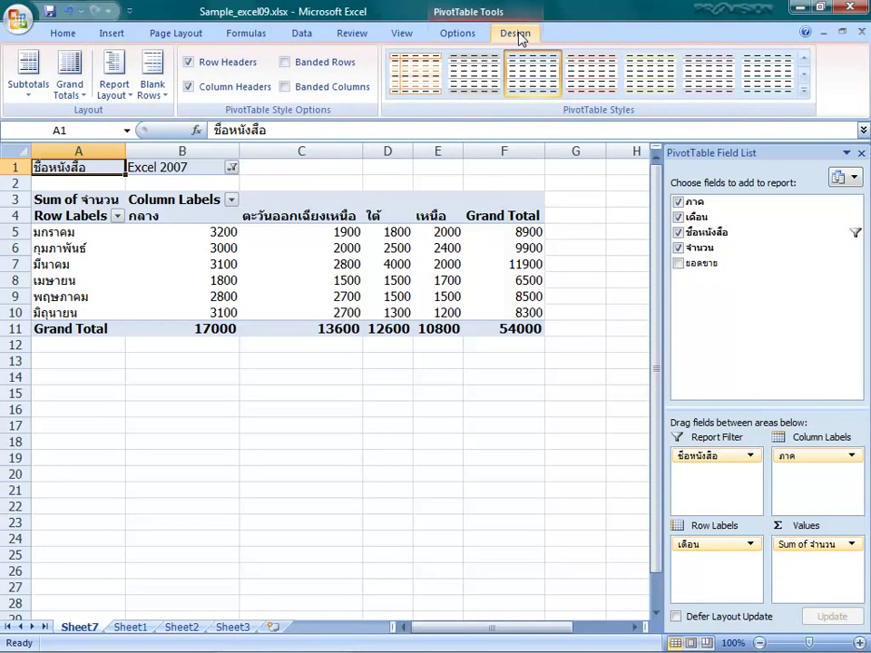